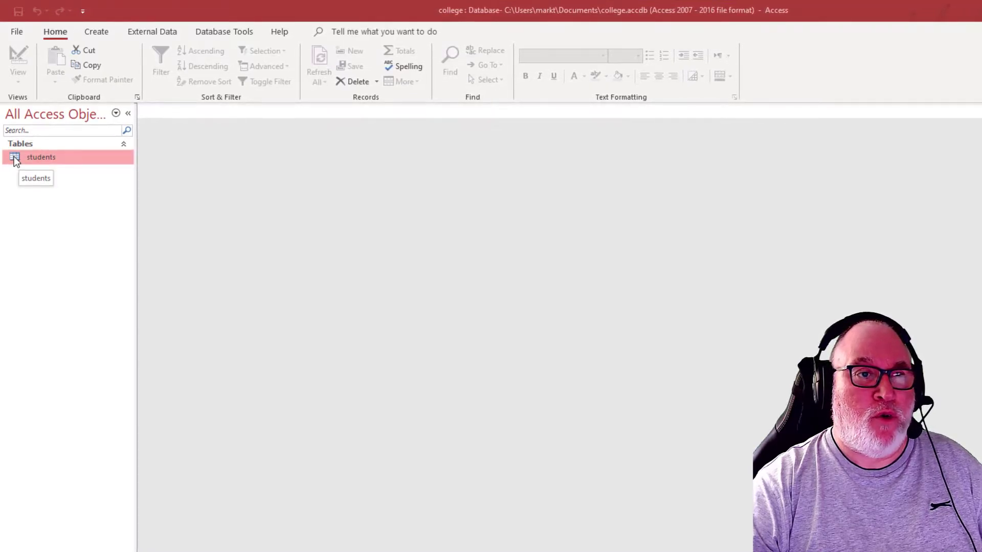
# - Open the students table in Datasheet view to see its records
pyautogui.doubleClick(14, 156)
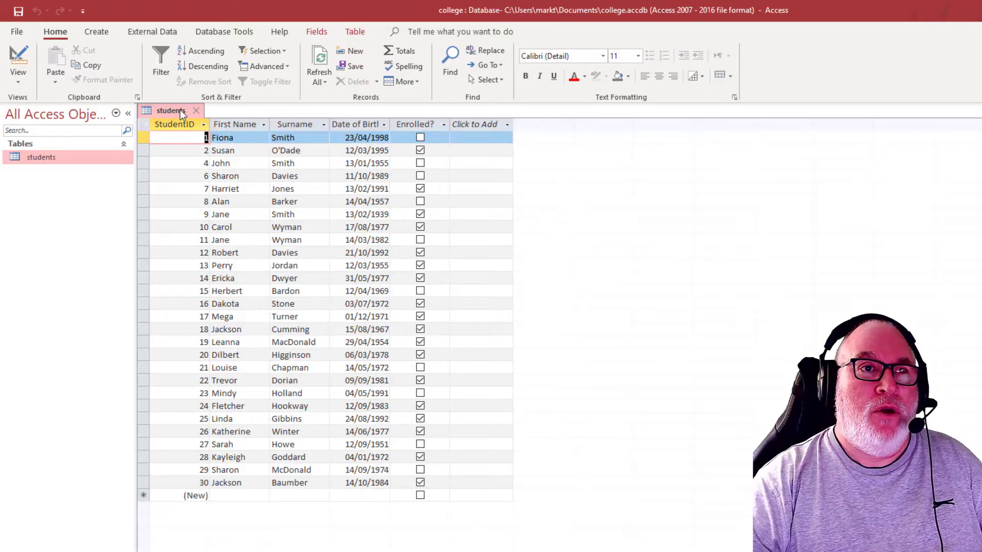
# - Bring up the Create ribbon commands and look at the Navigation form layouts
pyautogui.click(97, 32)
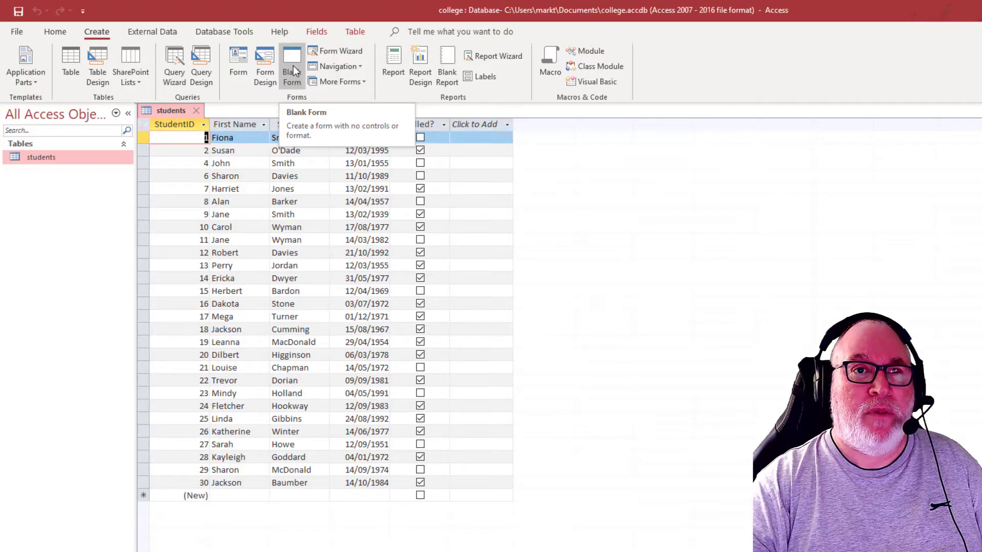
pyautogui.click(359, 67)
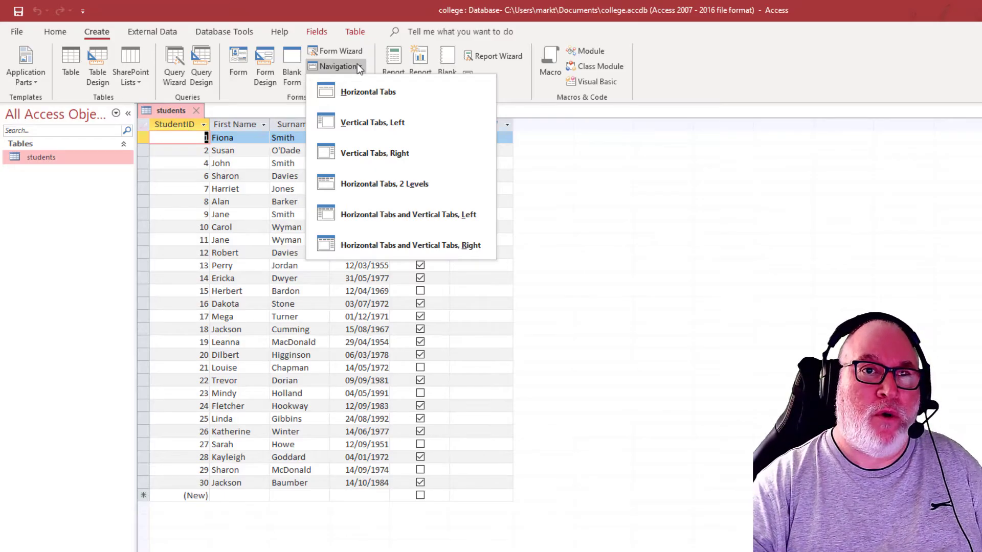
pyautogui.click(357, 64)
pyautogui.click(349, 82)
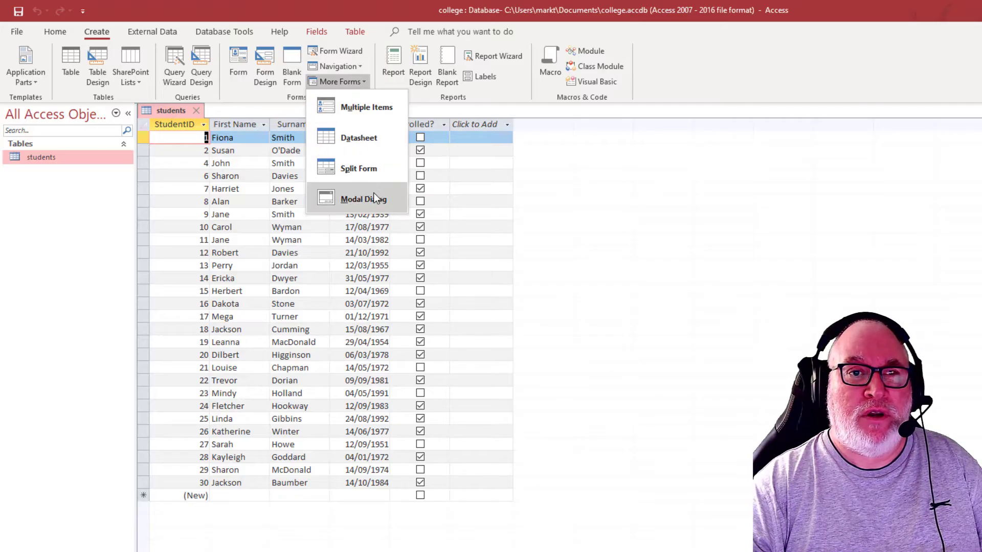
pyautogui.click(358, 80)
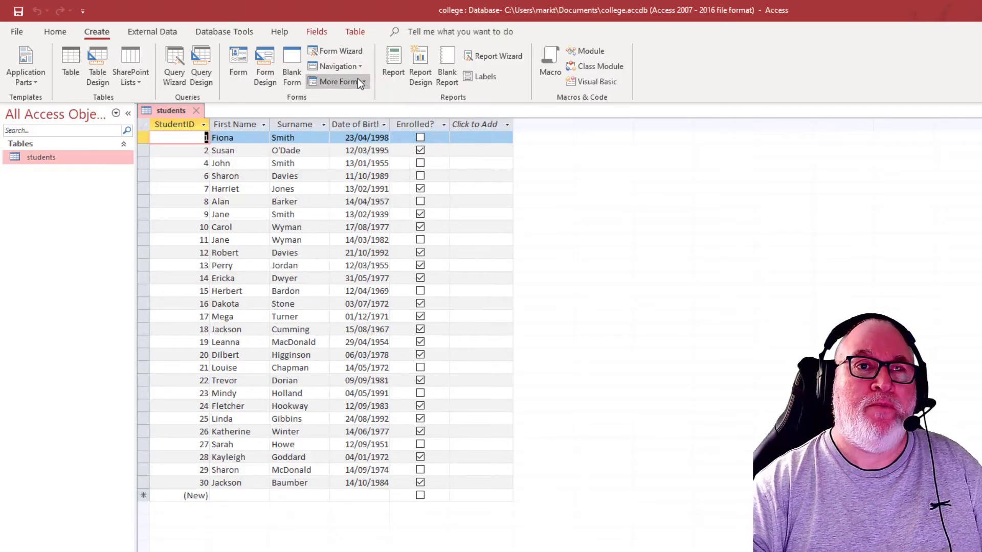
pyautogui.click(333, 51)
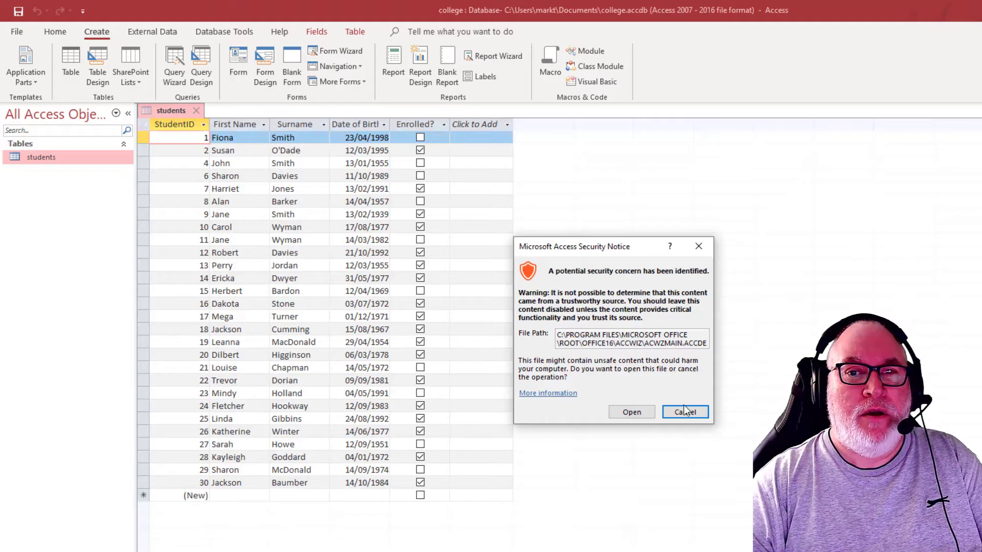
# - Accept the Microsoft Access Security Notice so the Form Wizard can run
pyautogui.click(635, 411)
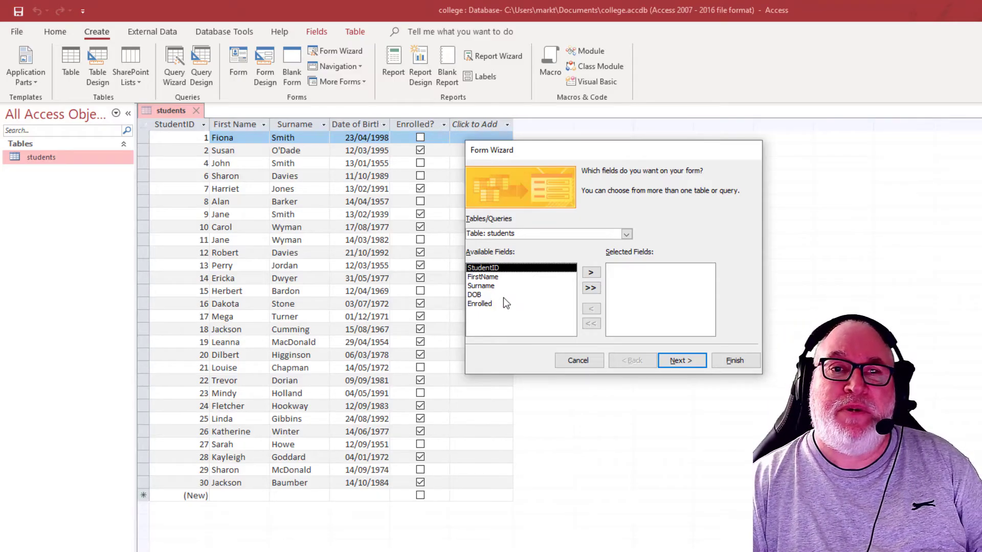
# - Base the wizard on the students table, try adding and removing fields, then add all five
pyautogui.click(625, 234)
pyautogui.click(572, 243)
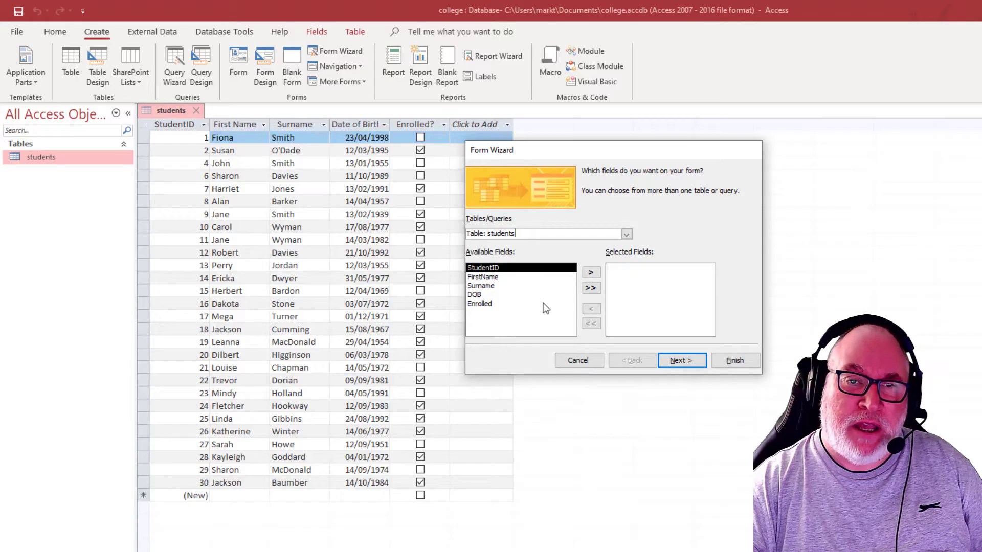
pyautogui.click(591, 274)
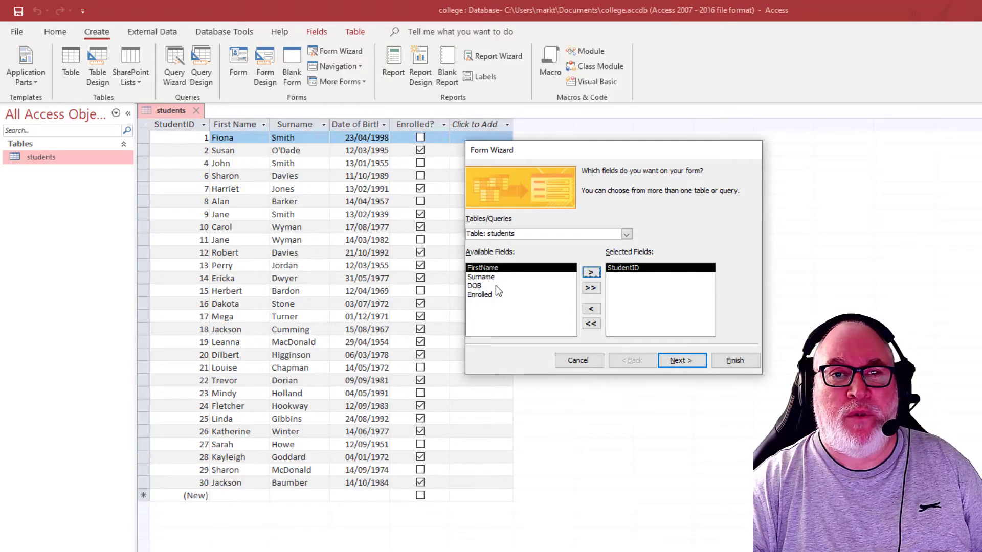
pyautogui.click(495, 286)
pyautogui.click(589, 273)
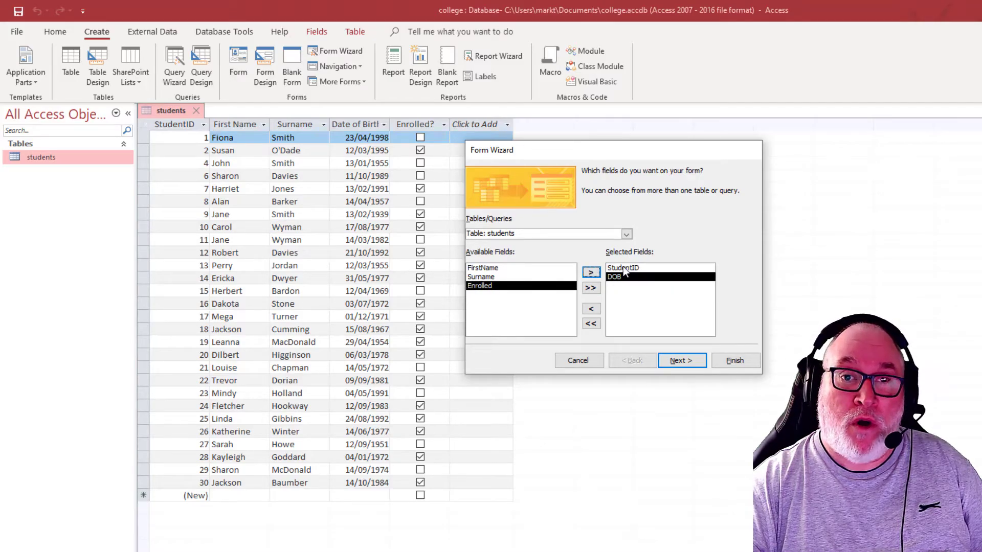
pyautogui.click(590, 324)
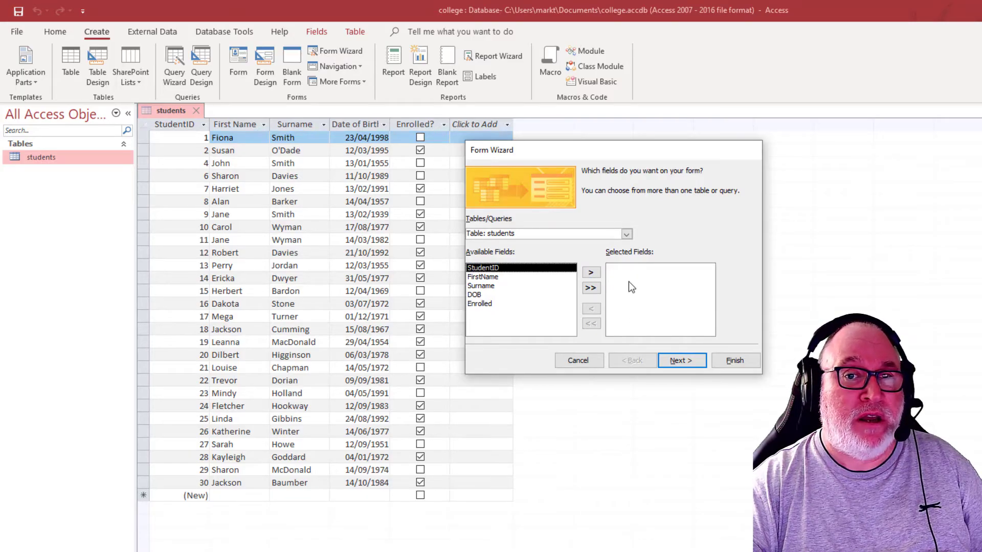
pyautogui.click(591, 289)
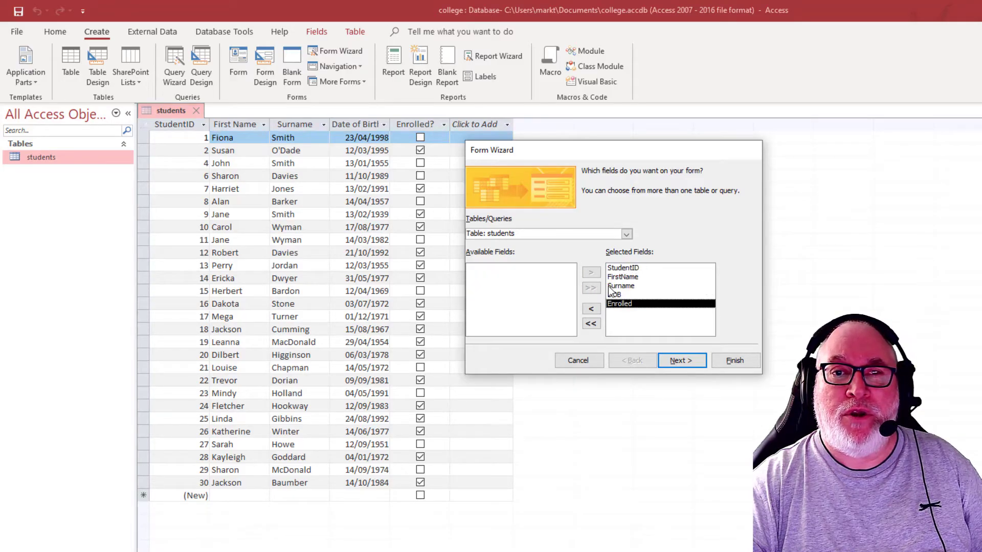
pyautogui.click(687, 362)
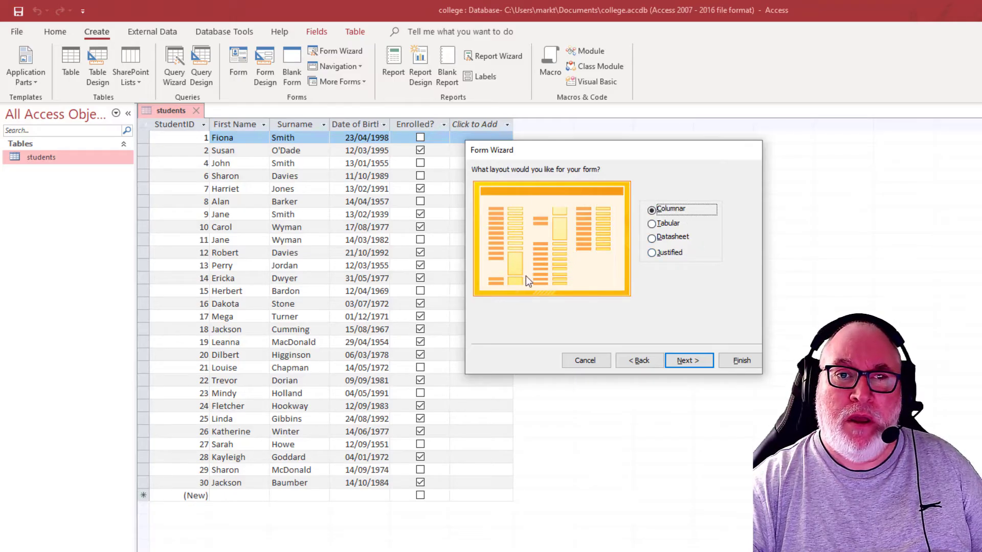
# - Preview the Tabular and Datasheet layouts, then choose Justified and continue to the final page
pyautogui.click(651, 224)
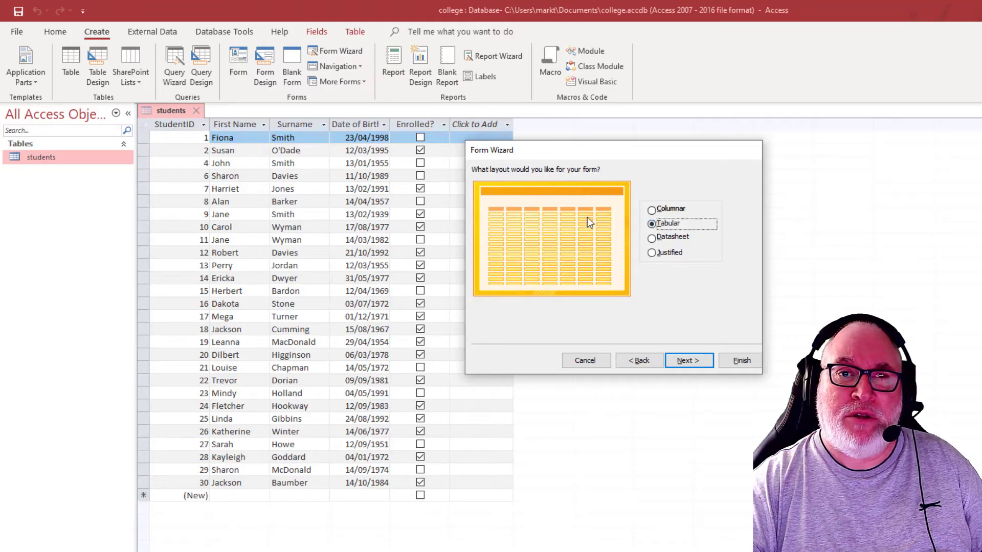
pyautogui.click(652, 238)
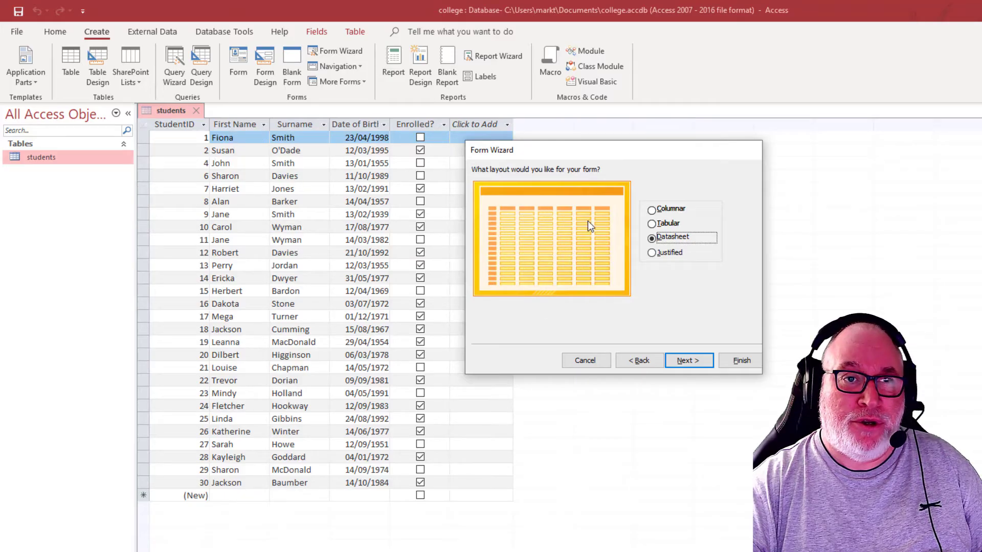
pyautogui.click(650, 254)
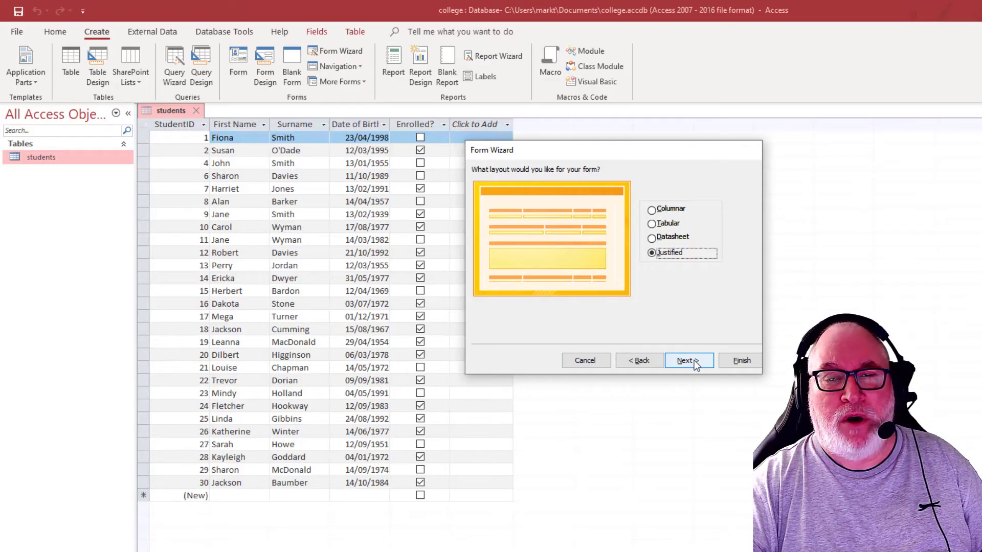
pyautogui.click(694, 360)
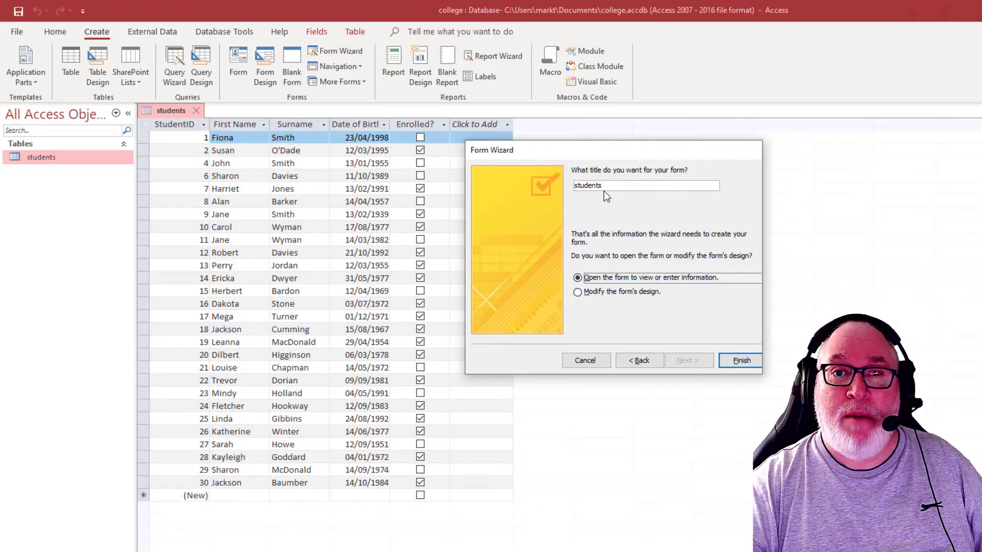
# - Replace the default form title 'students' with 'StudentsForm'
pyautogui.moveTo(607, 185); pyautogui.dragTo(558, 183)
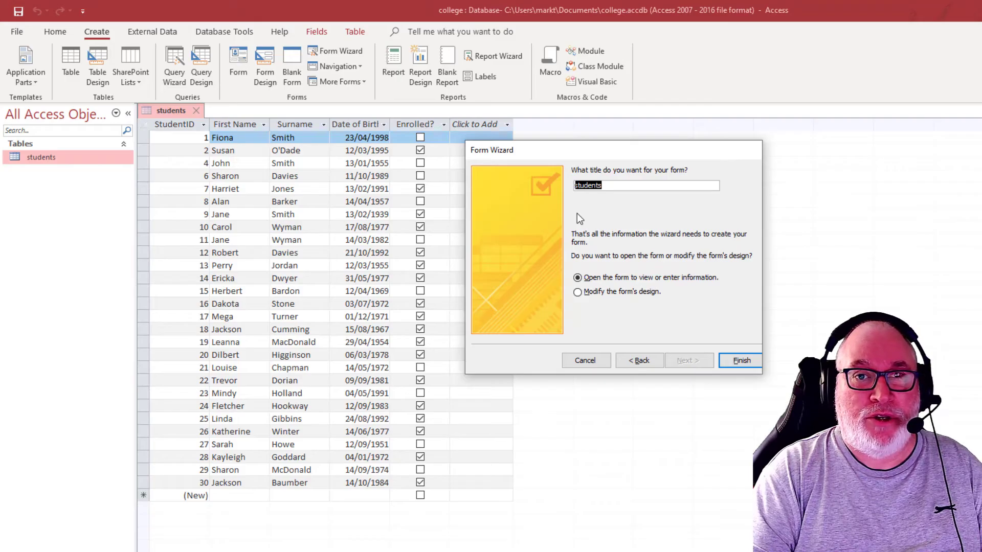
pyautogui.write('S')
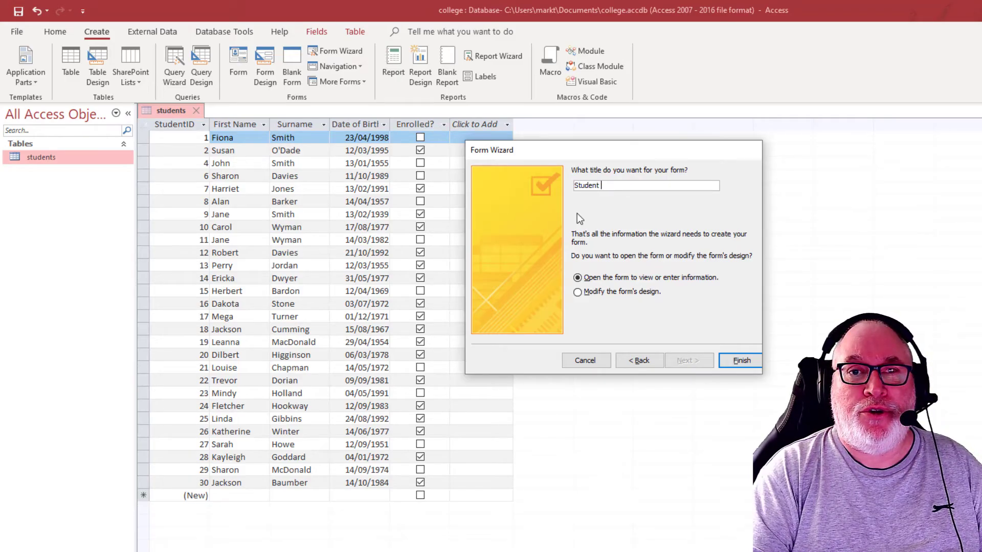
pyautogui.write('tudent Dat')
pyautogui.press('BackSpace')
pyautogui.press('BackSpace')
pyautogui.press('BackSpace')
pyautogui.write('I')
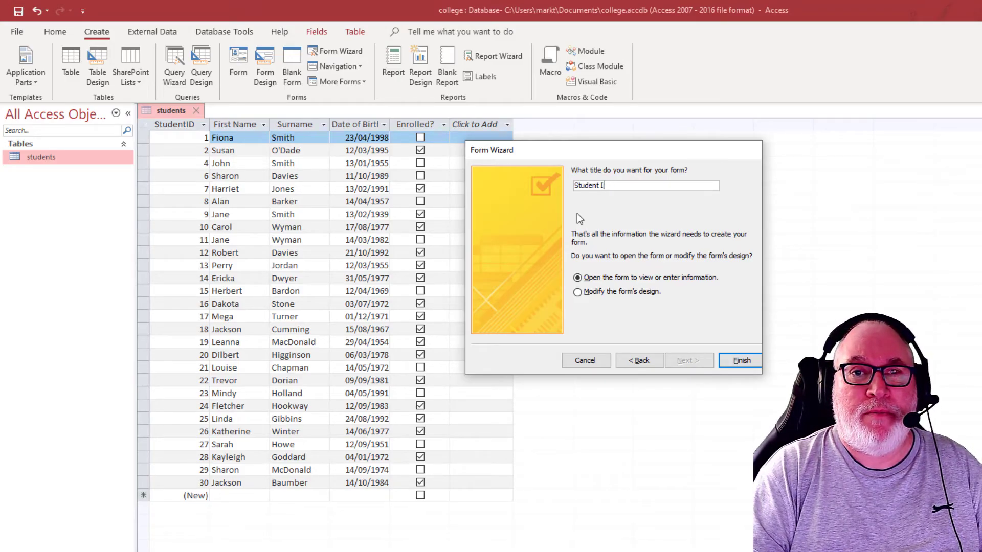
pyautogui.write('nput')
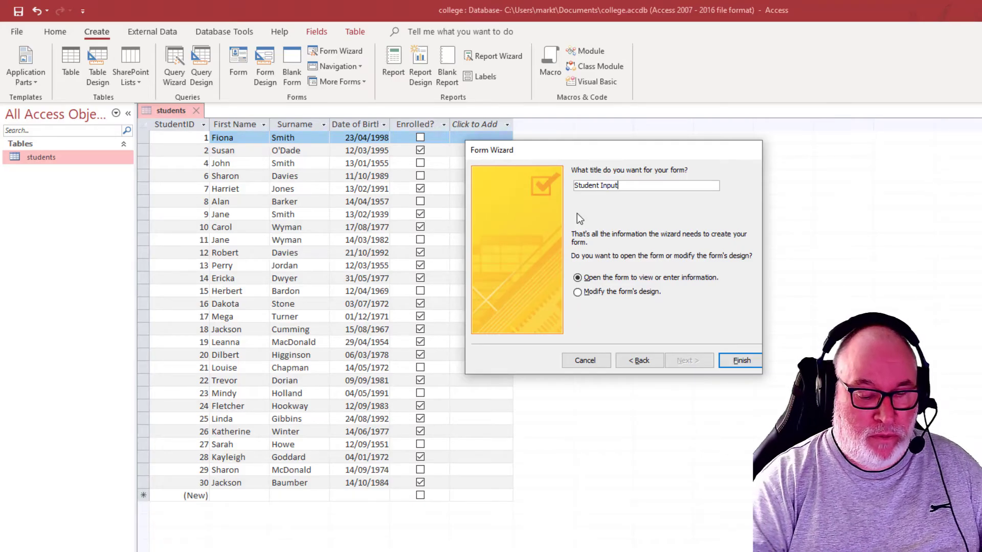
pyautogui.write('or edit')
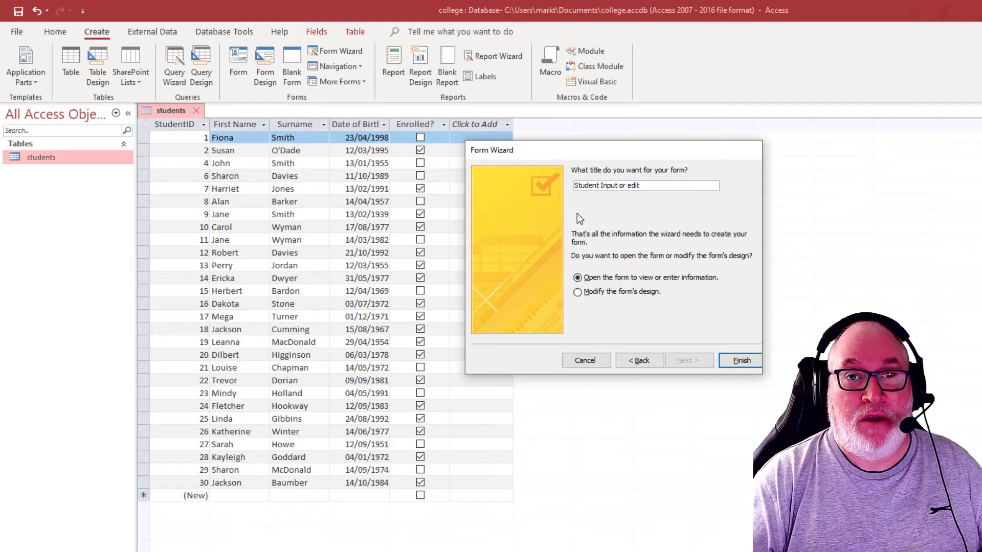
pyautogui.press('BackSpace')
pyautogui.press('BackSpace')
pyautogui.press('BackSpace')
pyautogui.press('BackSpace')
pyautogui.press('BackSpace')
pyautogui.press('BackSpace')
pyautogui.press('BackSpace')
pyautogui.press('BackSpace')
pyautogui.press('BackSpace')
pyautogui.press('BackSpace')
pyautogui.press('BackSpace')
pyautogui.press('BackSpace')
pyautogui.press('BackSpace')
pyautogui.press('BackSpace')
pyautogui.press('BackSpace')
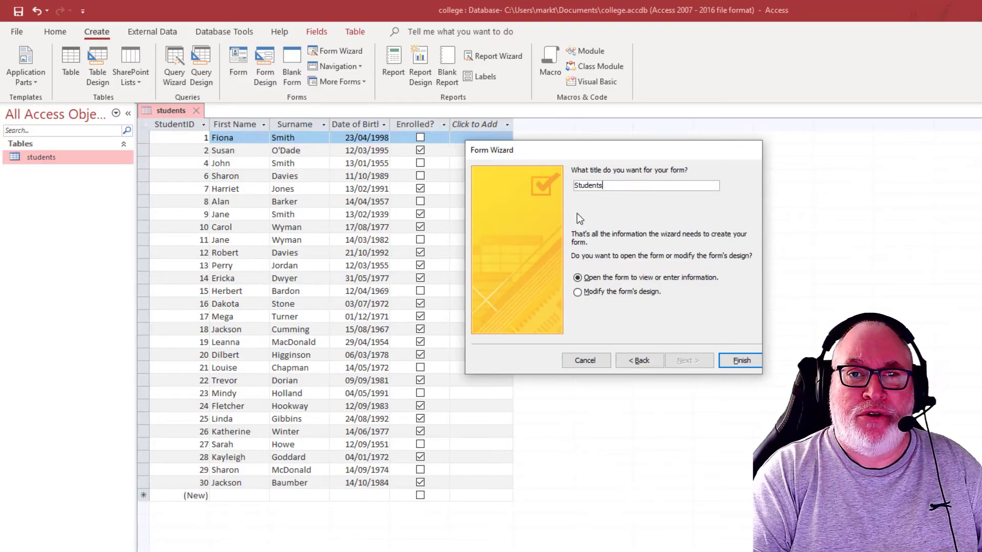
pyautogui.write('tsForm')
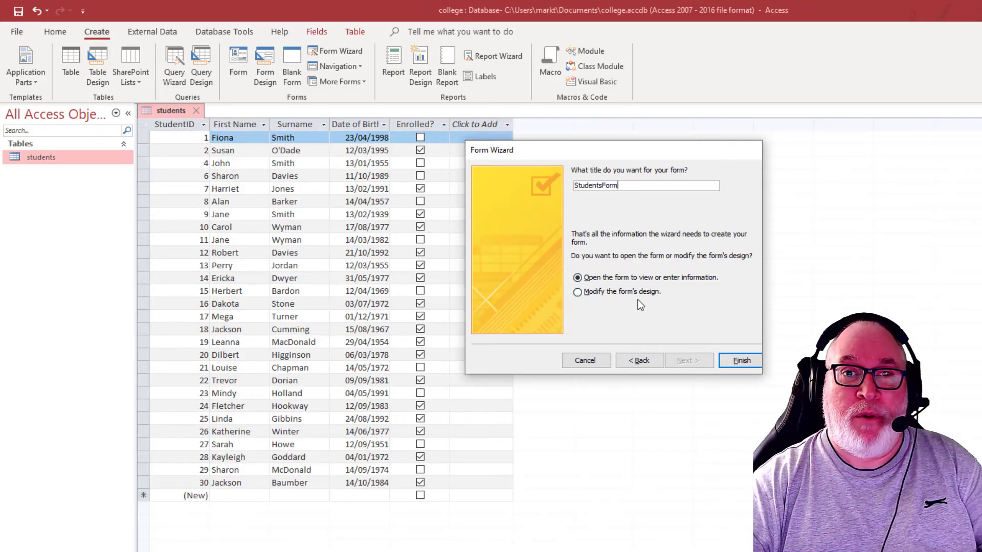
# - Finish the wizard, close the students table, and step forward through the form to record 6 of 28
pyautogui.click(741, 361)
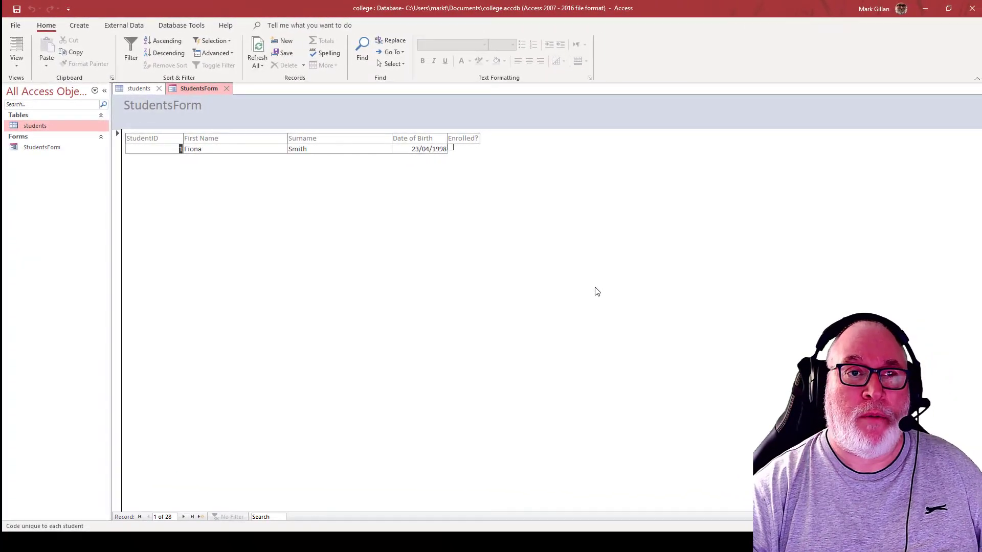
pyautogui.click(159, 88)
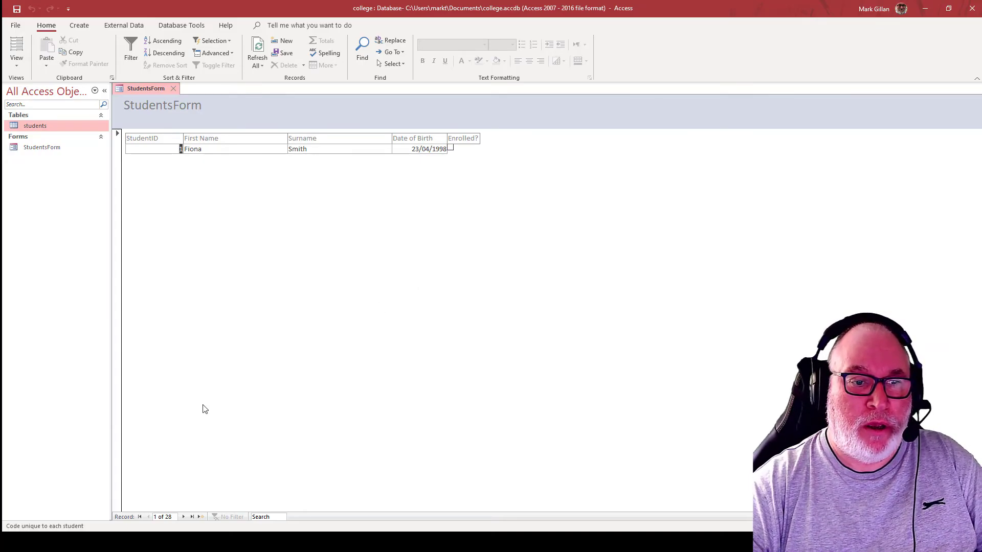
pyautogui.click(183, 517)
pyautogui.click(183, 517)
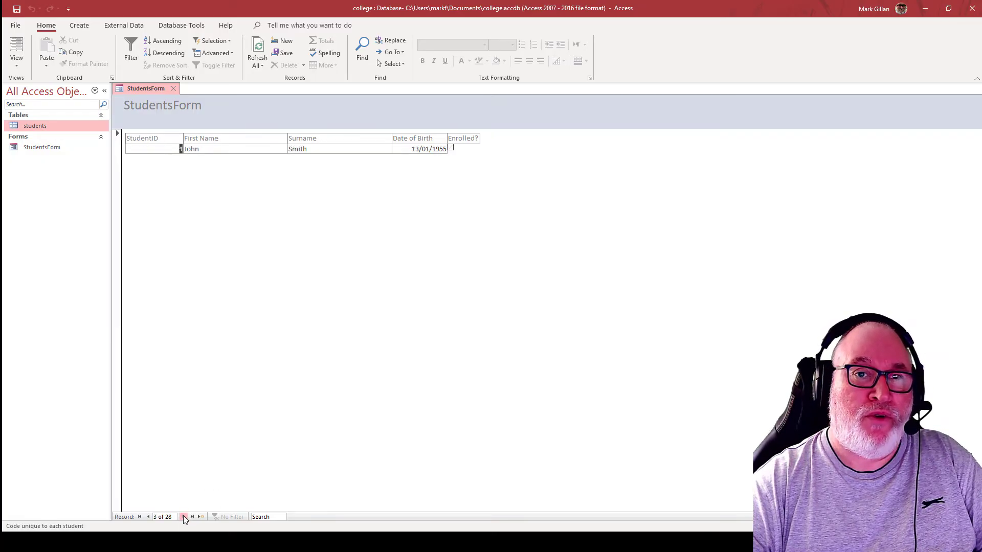
pyautogui.click(183, 516)
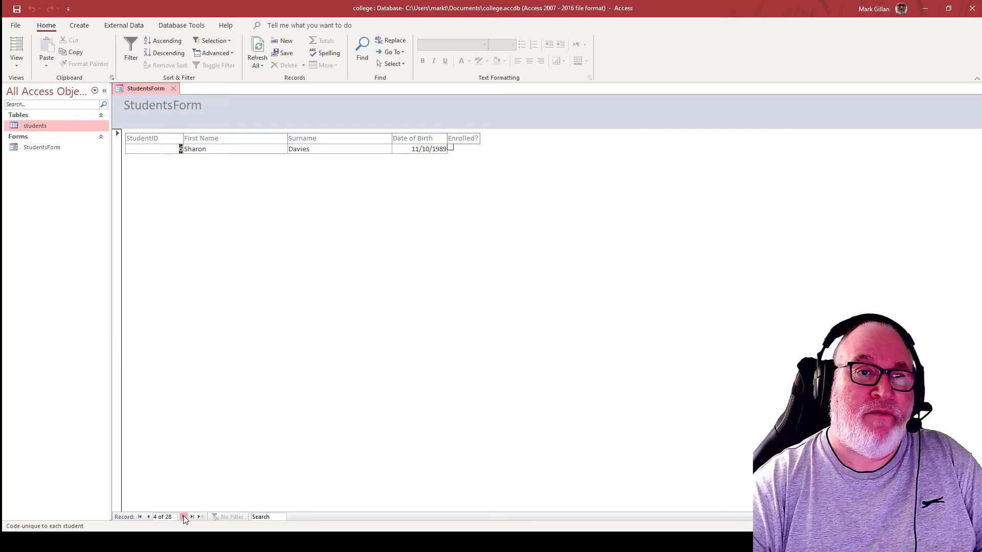
pyautogui.click(183, 517)
pyautogui.click(183, 516)
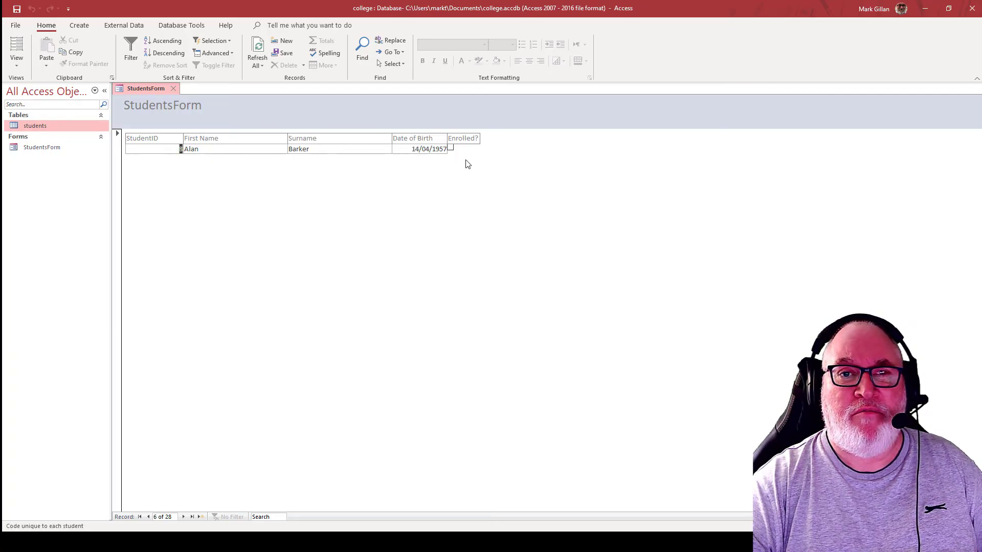
pyautogui.click(440, 148)
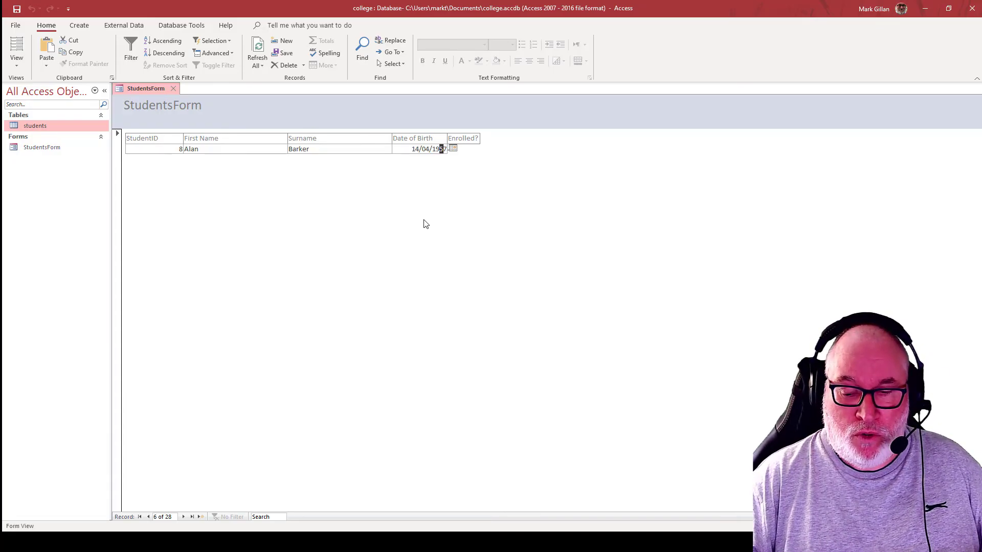
pyautogui.write('8')
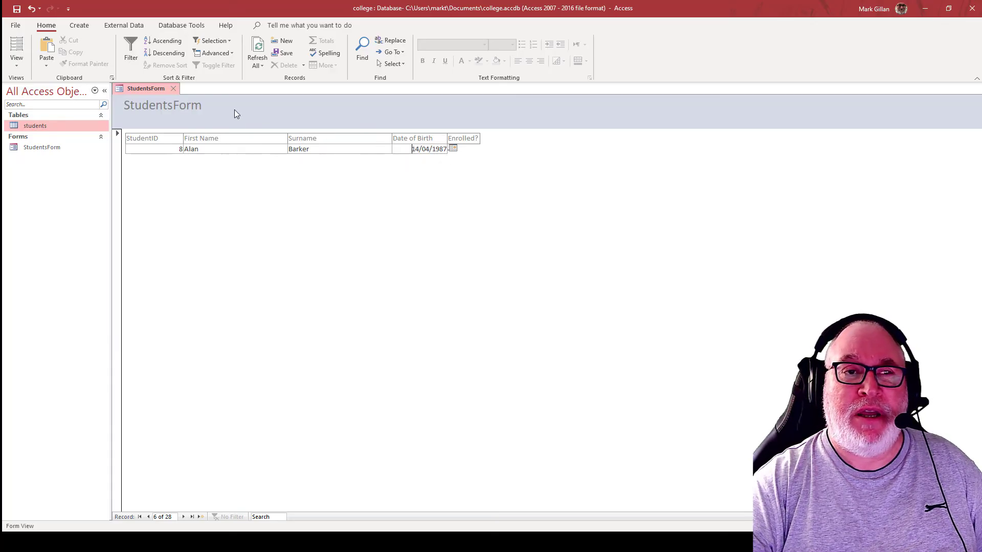
pyautogui.click(174, 90)
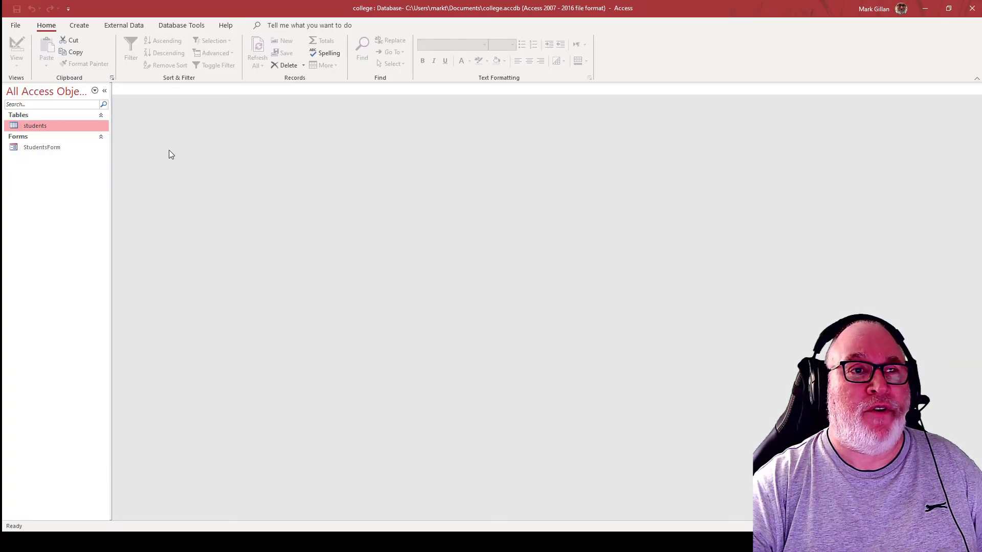
pyautogui.doubleClick(14, 126)
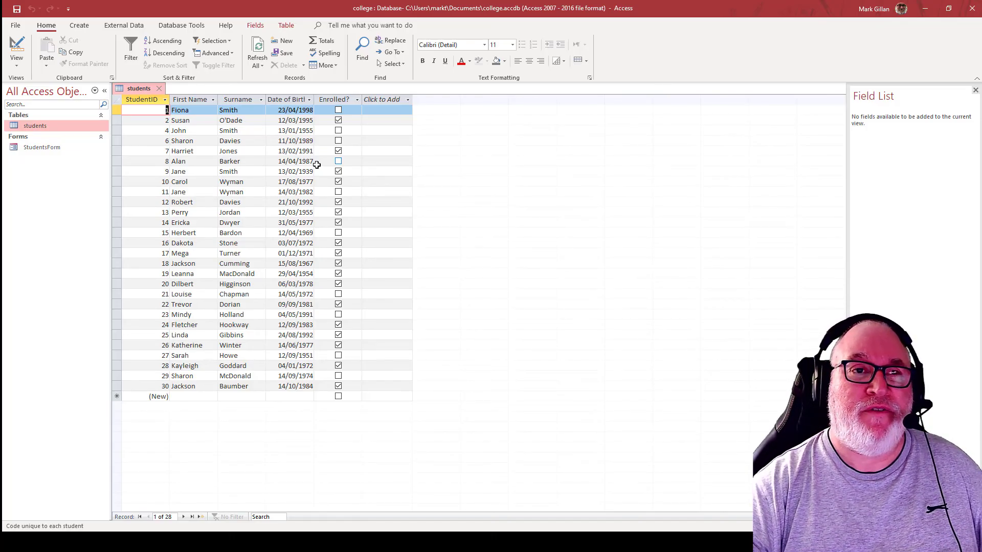
# - Close the students table and reopen StudentsForm at record 1 of 28
pyautogui.click(159, 88)
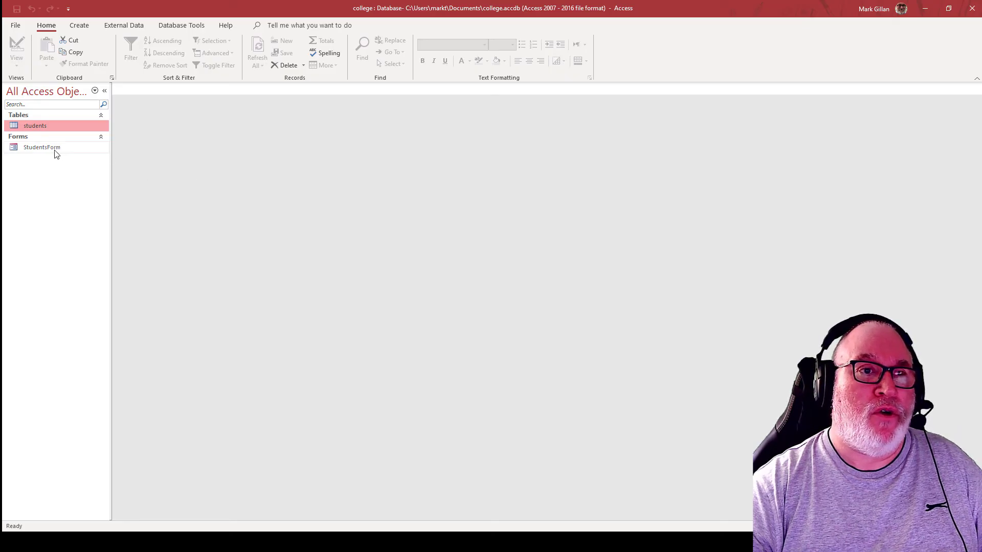
pyautogui.doubleClick(31, 147)
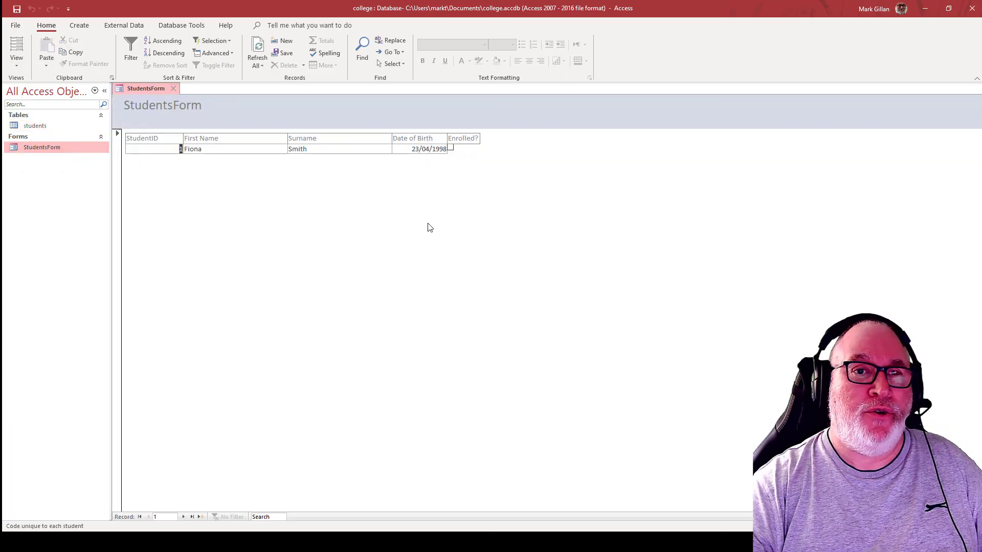